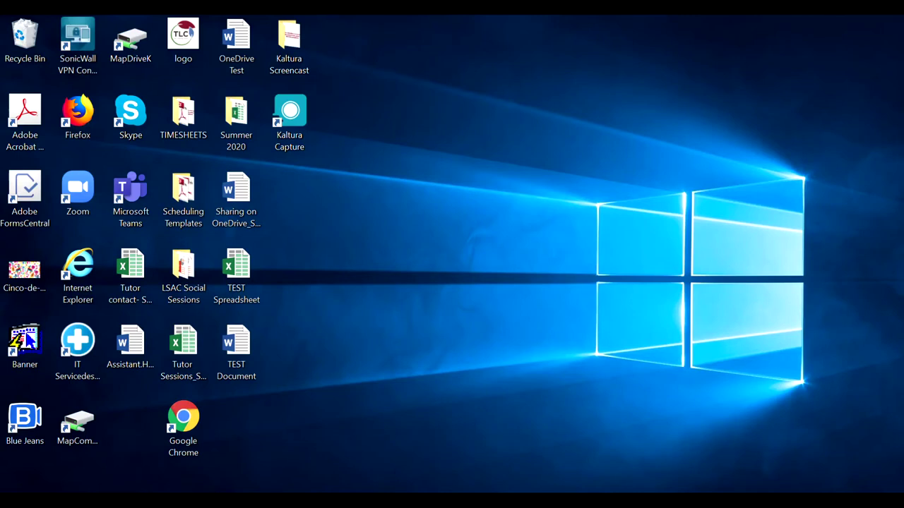
- Open TEST Document and save a copy to the OneDrive - Kwantlen Documents folder
double_click(238, 346)
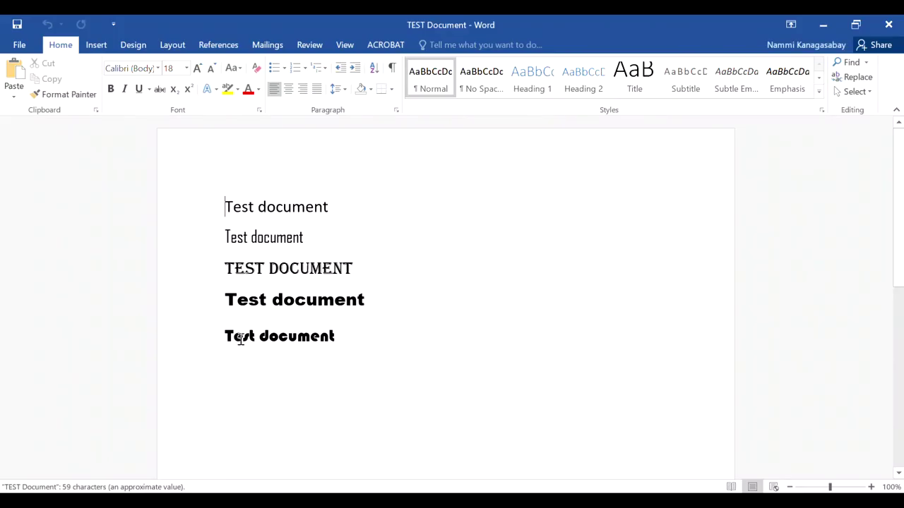
click(879, 47)
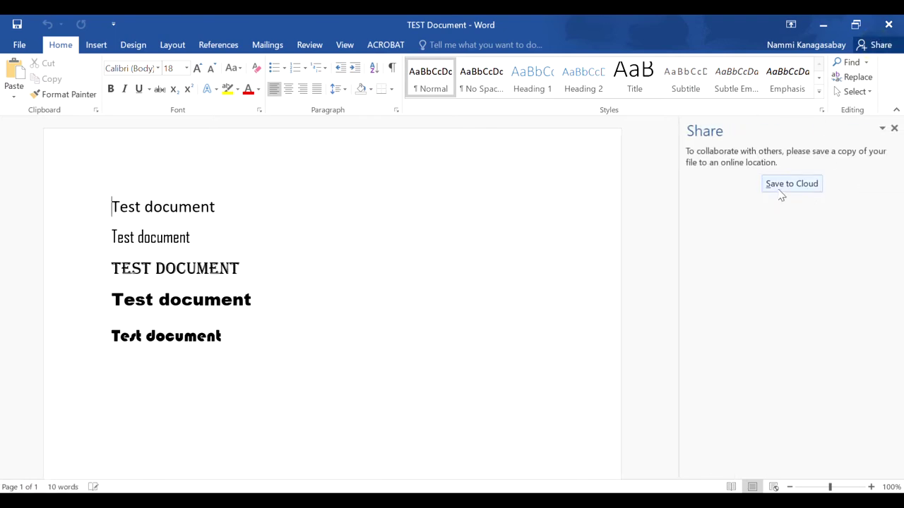
click(788, 188)
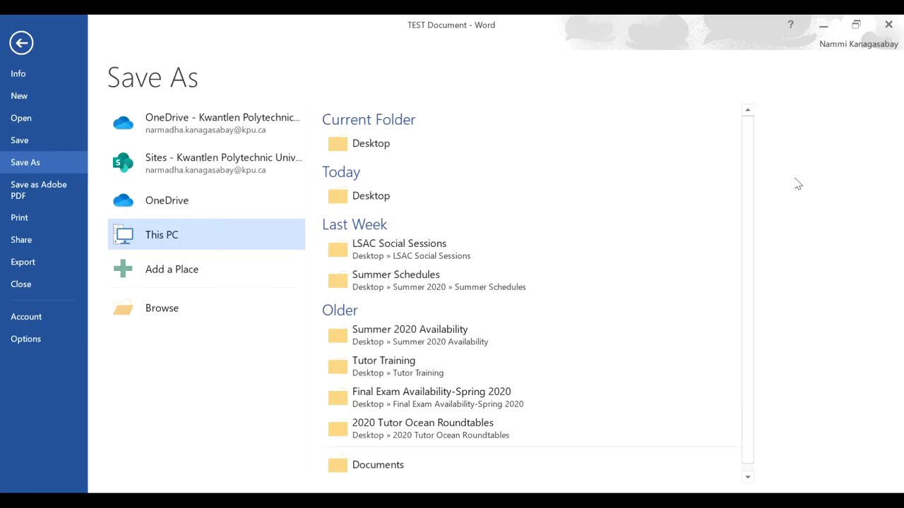
click(212, 129)
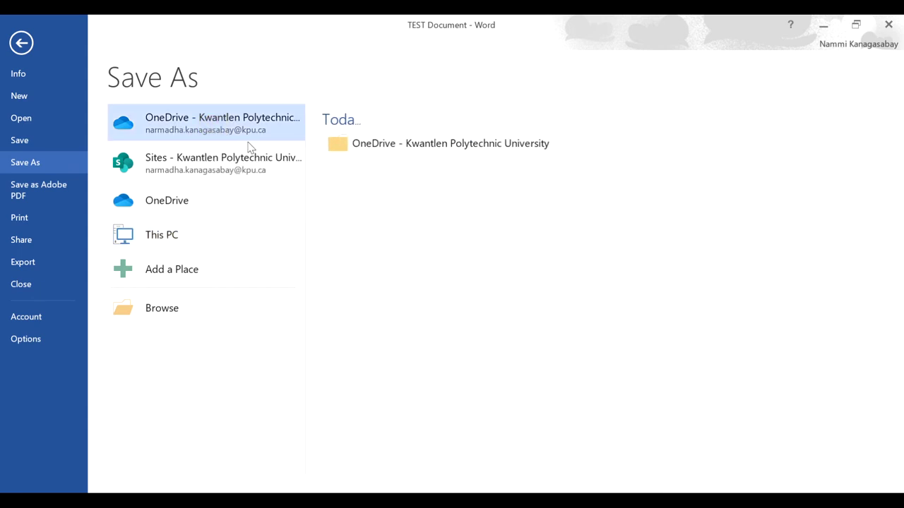
click(344, 147)
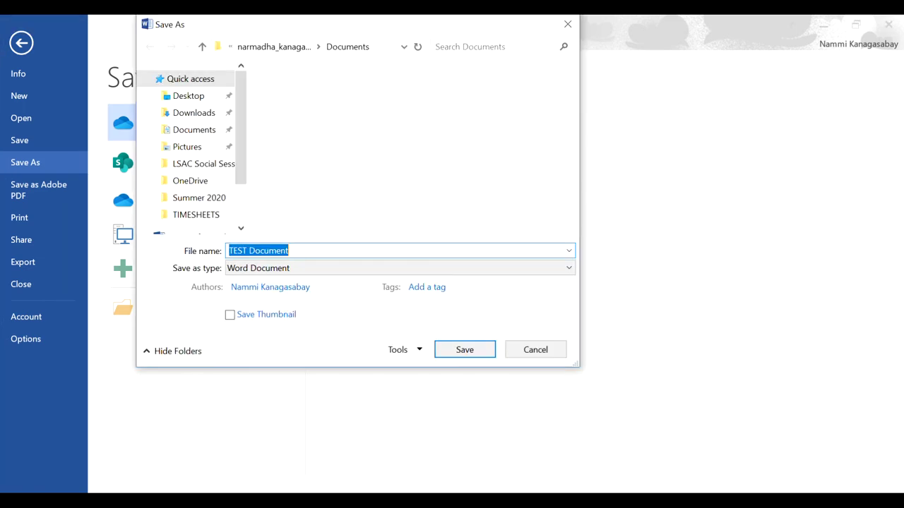
click(469, 351)
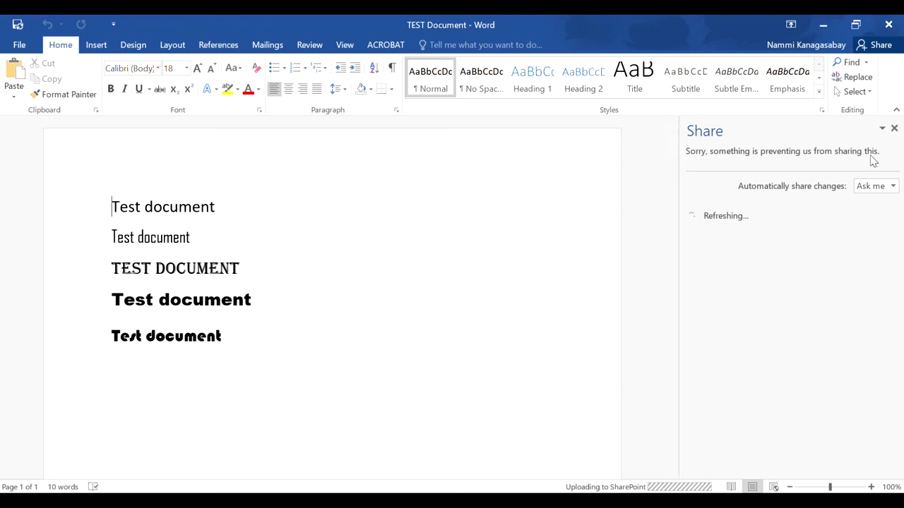
- Send a Can edit sharing invitation for the OneDrive copy of TEST Document, then close Word
click(894, 127)
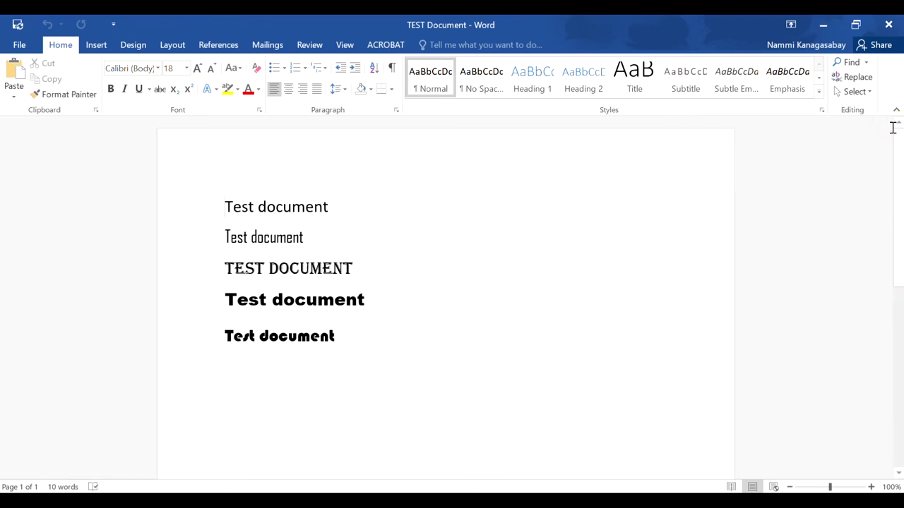
click(877, 46)
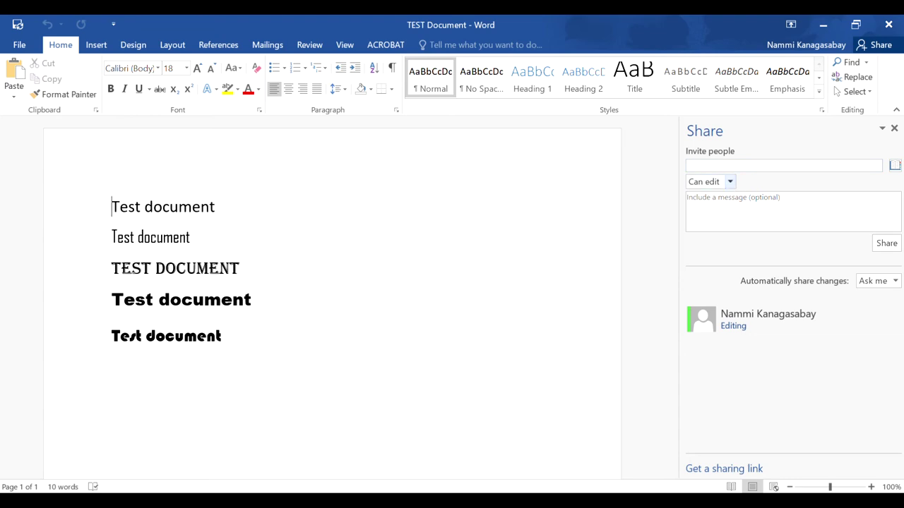
click(729, 181)
click(706, 197)
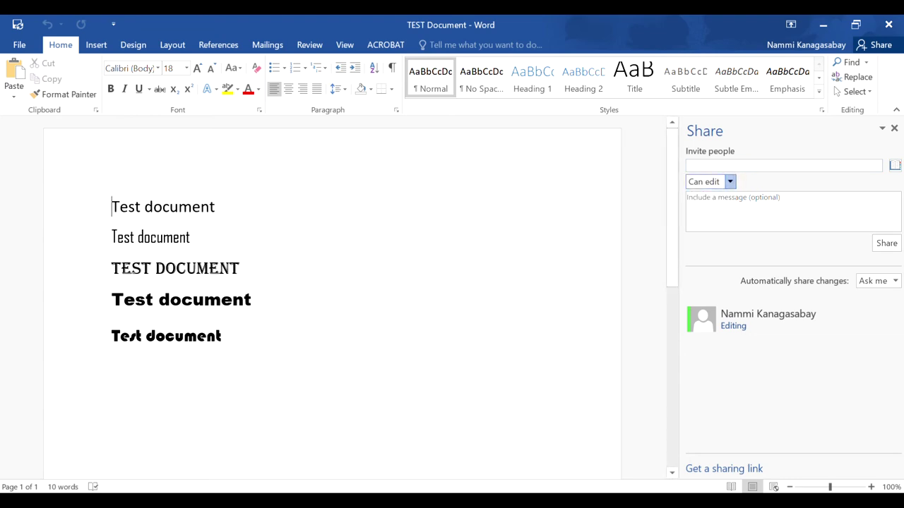
click(732, 214)
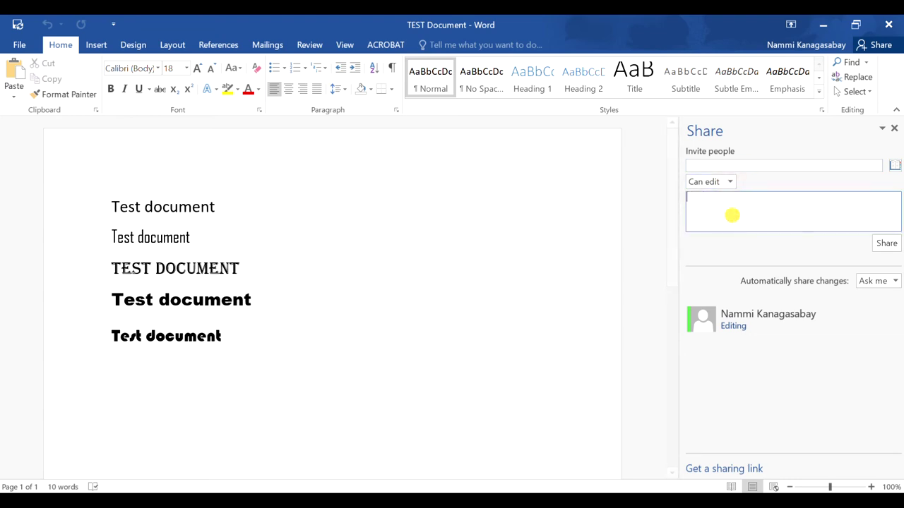
click(885, 247)
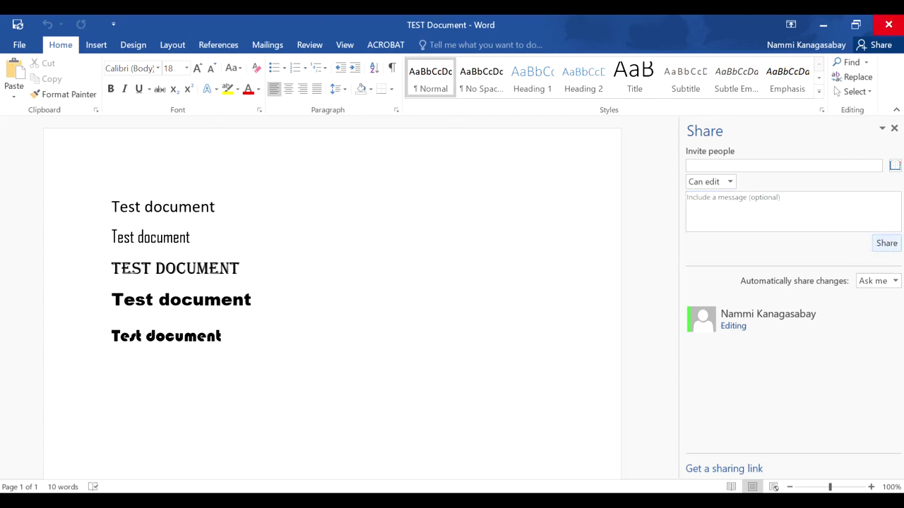
click(891, 27)
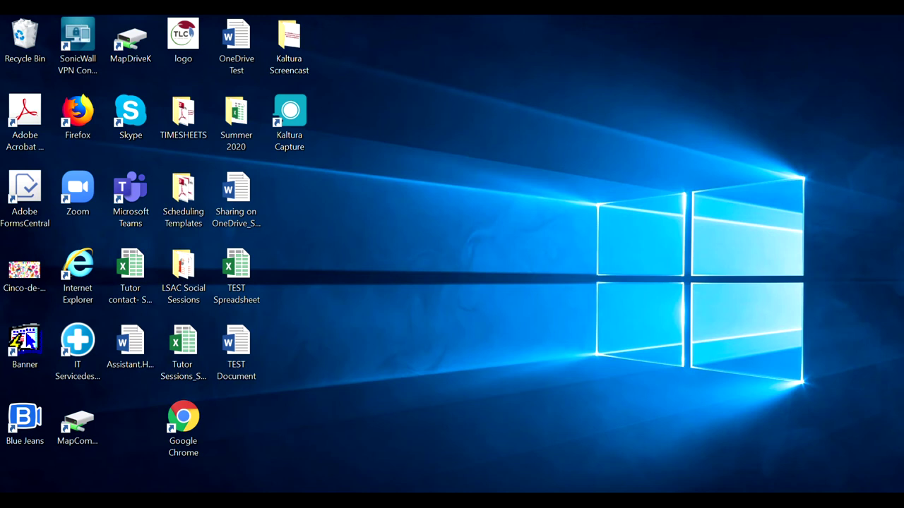
- Launch Chrome and load portal.office.com to reach the OneDrive files list
double_click(191, 422)
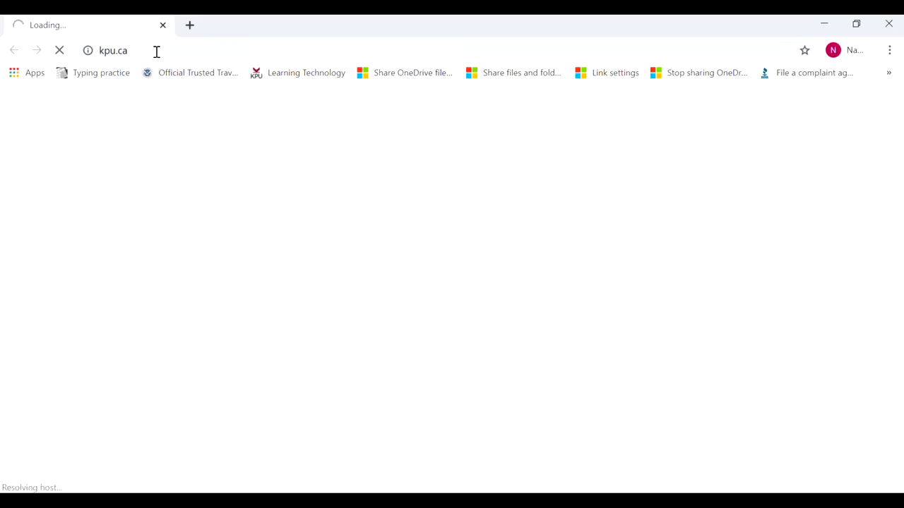
click(155, 51)
text(portal.office)
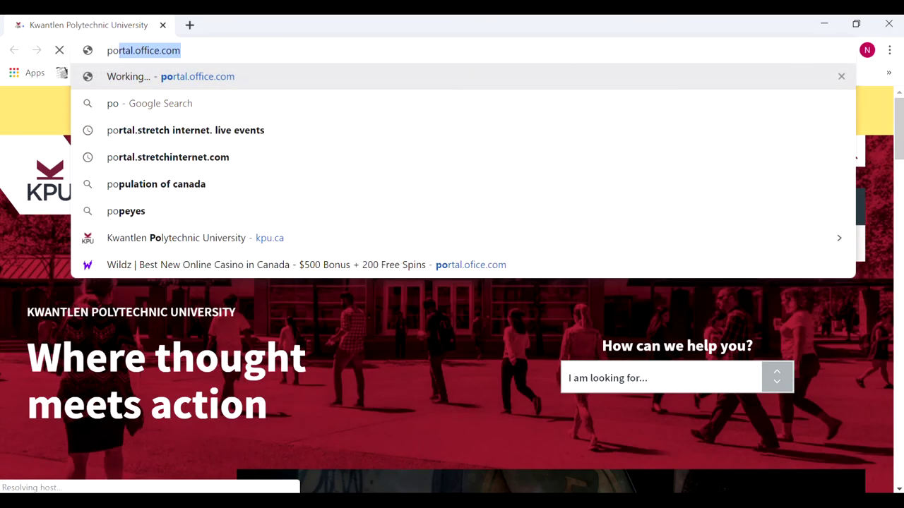
key(Return)
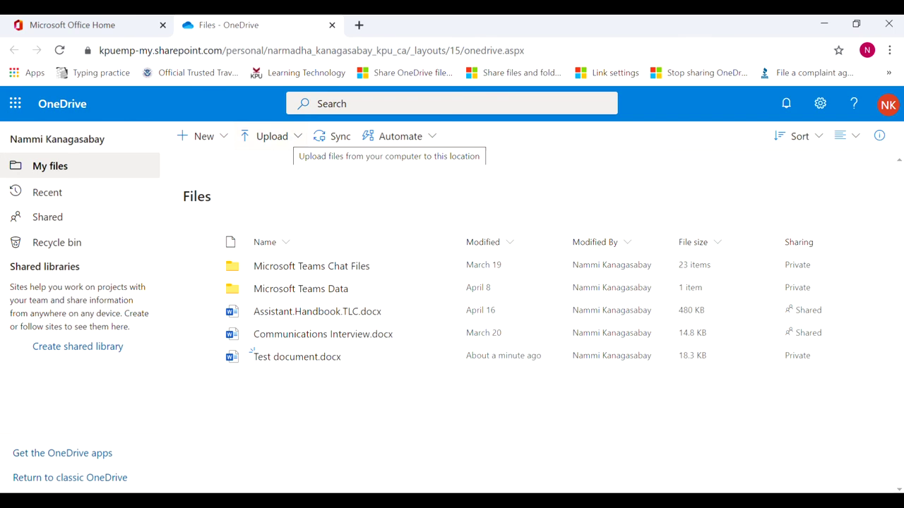
- Upload TEST Spreadsheet from the Desktop folder to My files via Upload > Files
click(273, 138)
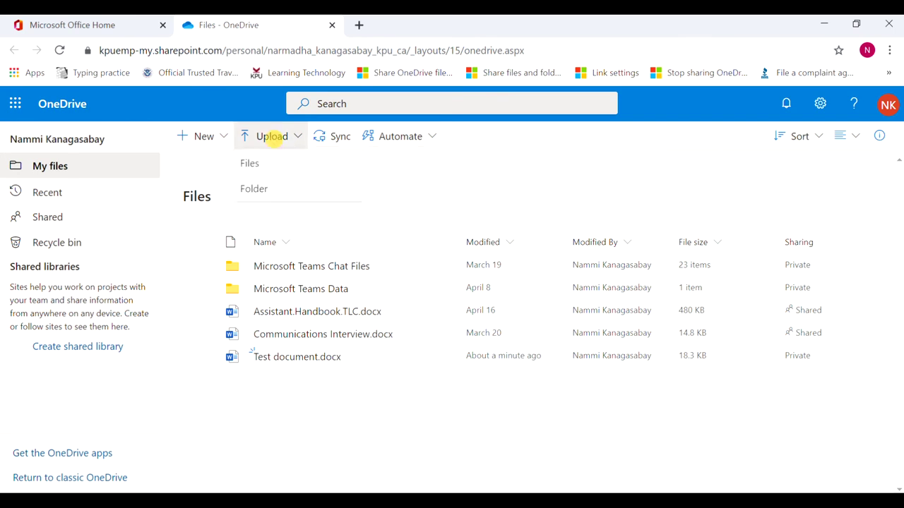
click(267, 169)
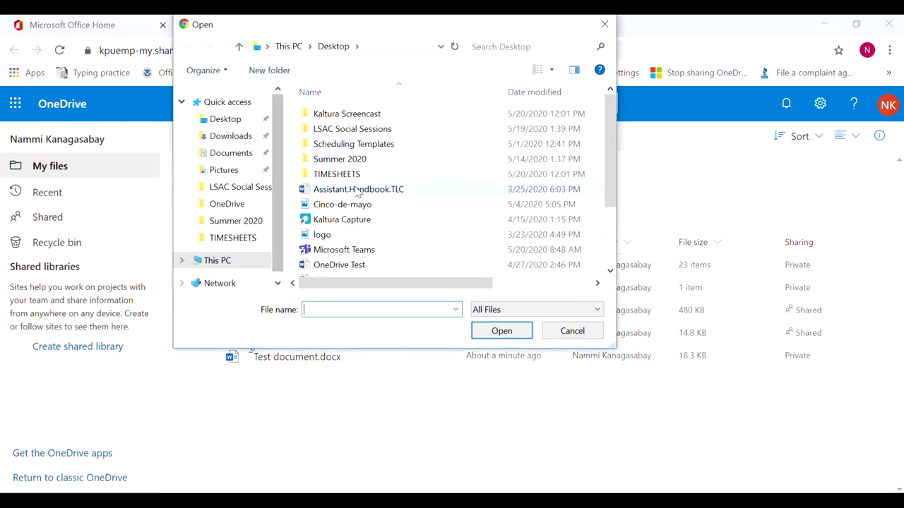
scroll(395, 208, down, 1)
scroll(392, 218, down, 1)
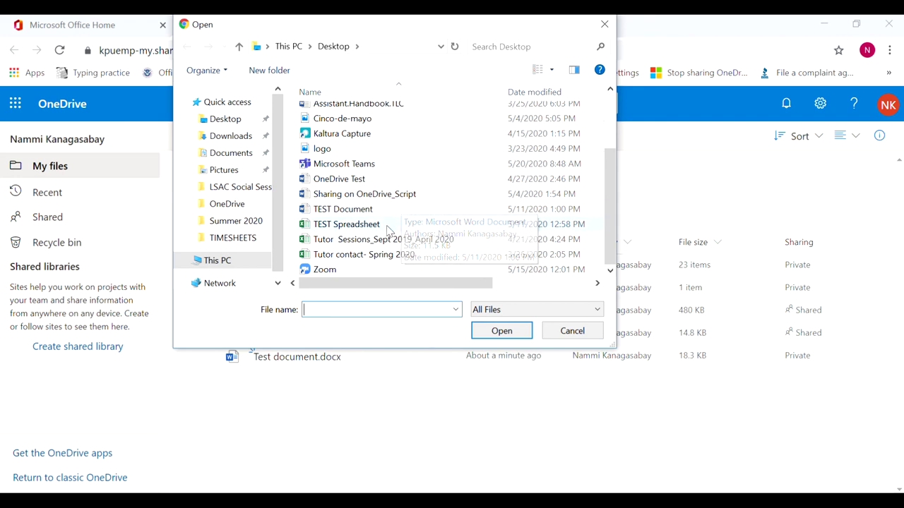
click(391, 227)
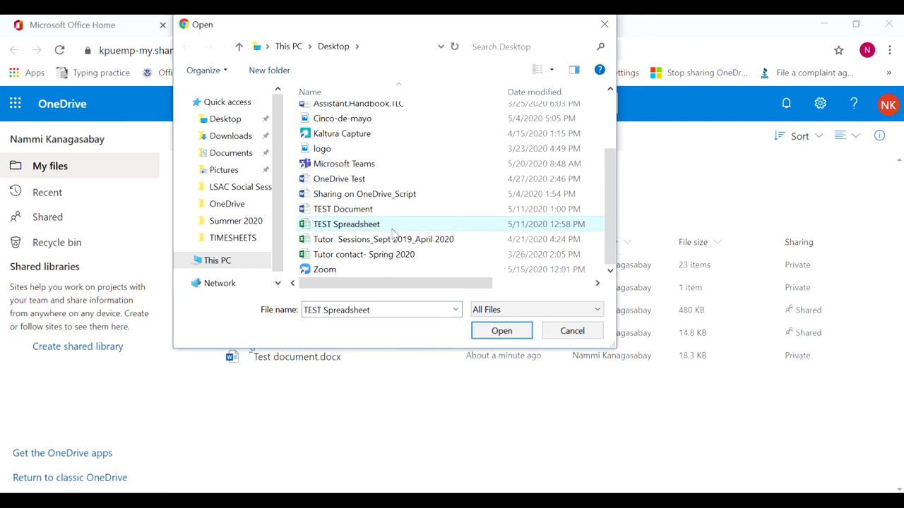
click(484, 335)
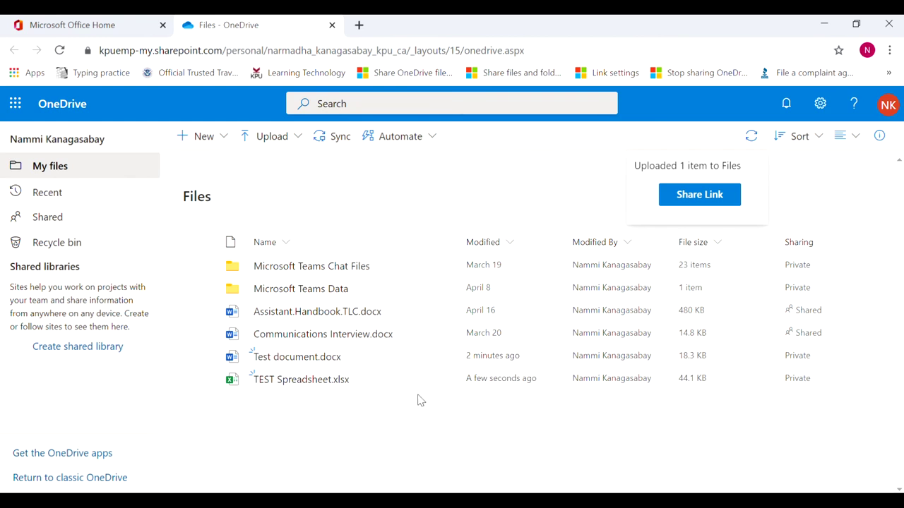
mouse_move(413, 379)
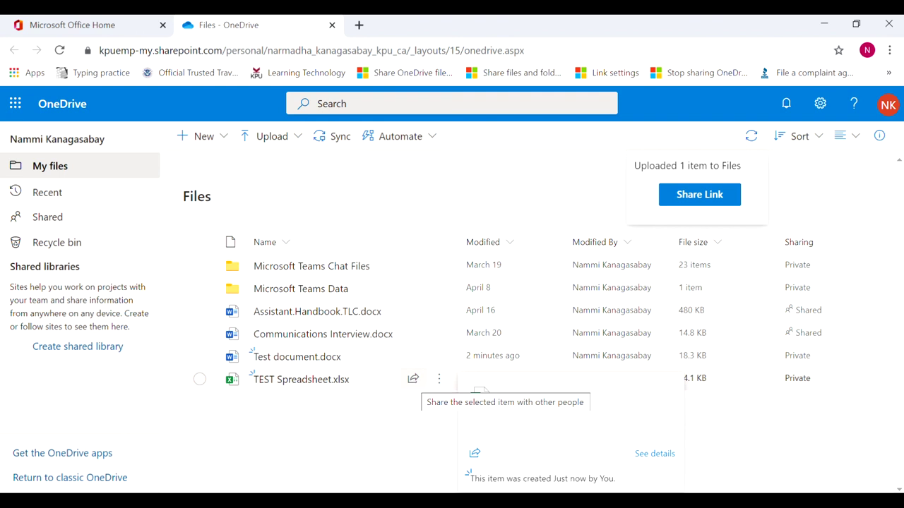
- Open the Send Link dialog from the TEST Spreadsheet.xlsx row's share icon
click(413, 380)
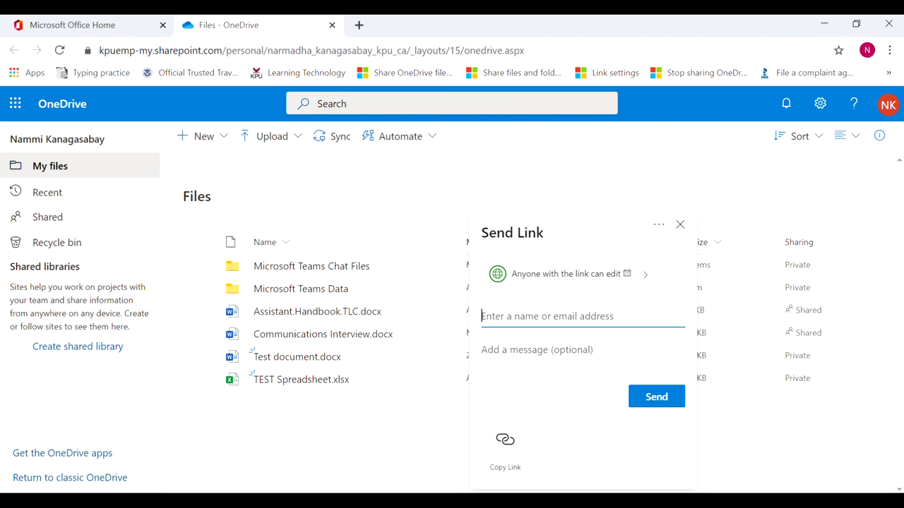
- Uncheck Allow editing in Link settings, apply, and copy the view-only spreadsheet link
click(575, 273)
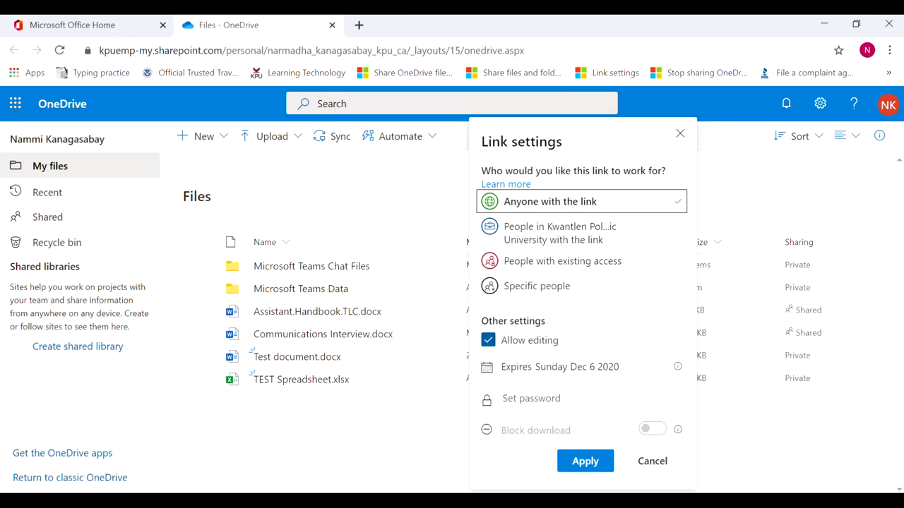
click(487, 340)
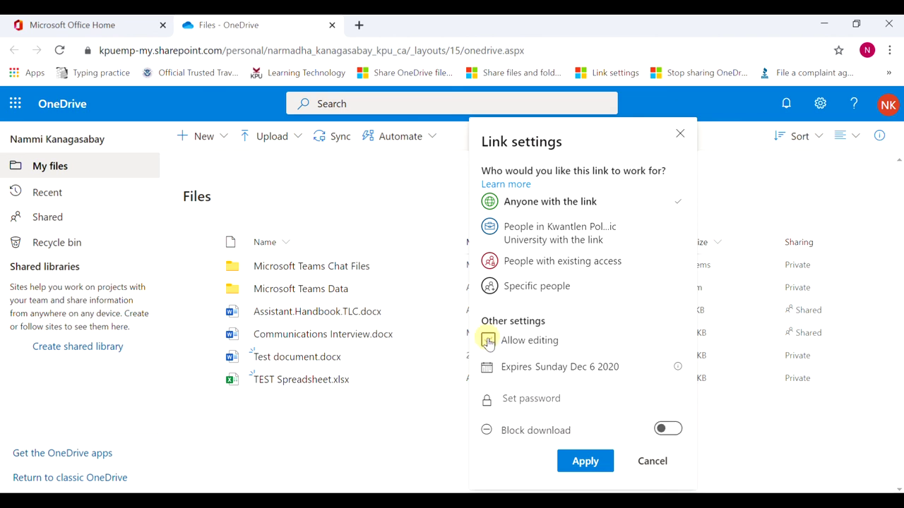
click(488, 340)
click(494, 344)
click(585, 461)
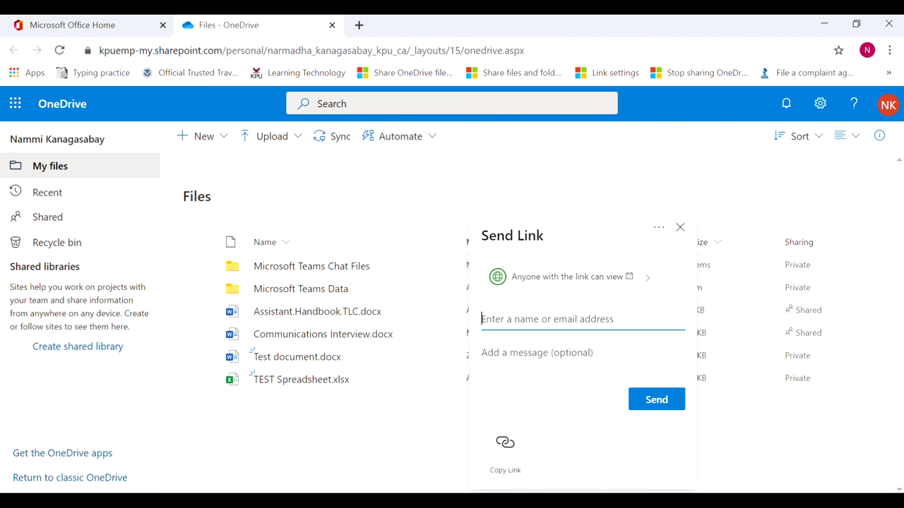
click(504, 452)
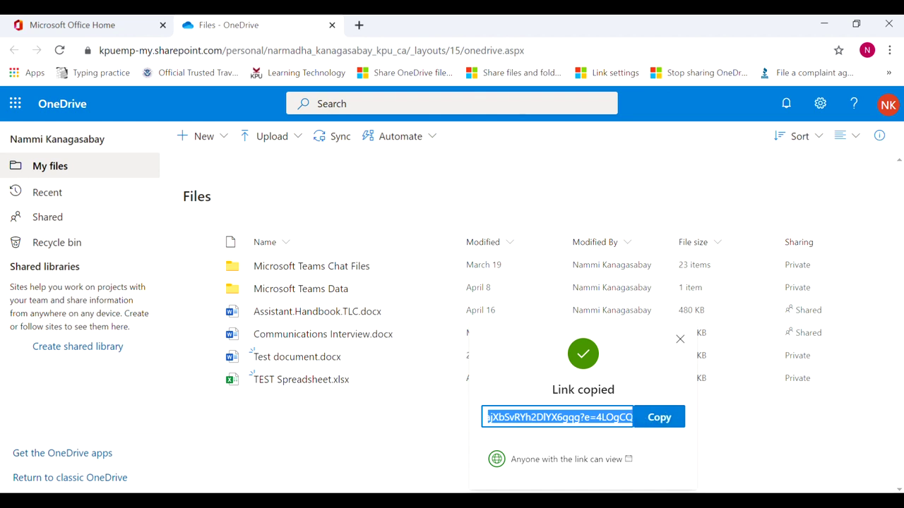
- Dismiss the Link copied confirmation to return to the OneDrive Files list
click(680, 338)
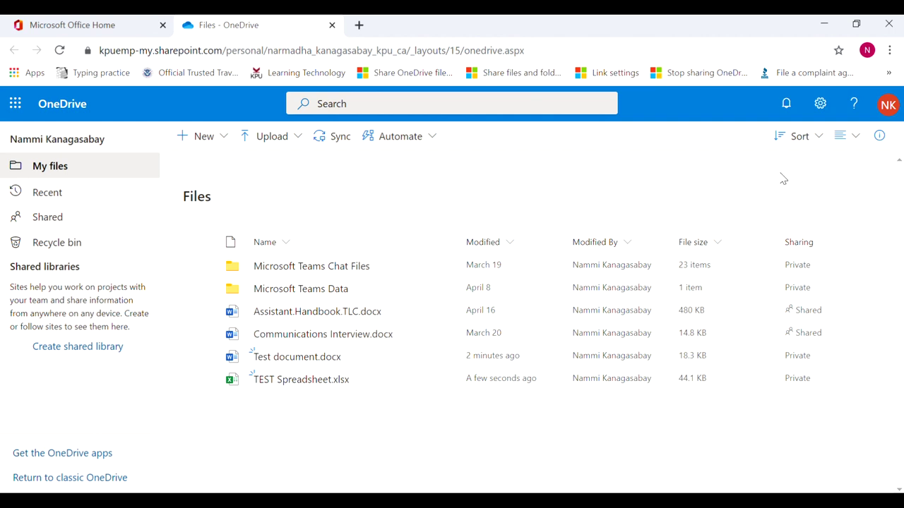